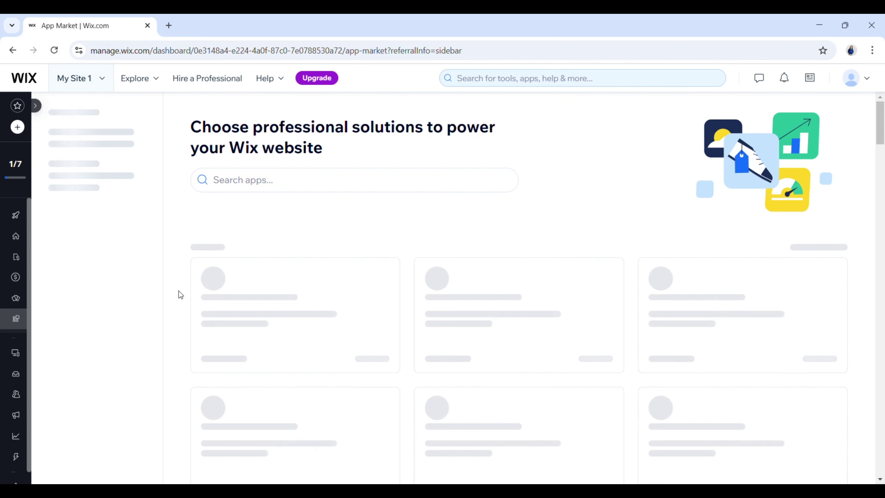
Find LitCommerce Multichannel Sell in the app market, add it to the site and agree to its requested permissions
{"action": "left_click", "coordinate": [267, 184]}
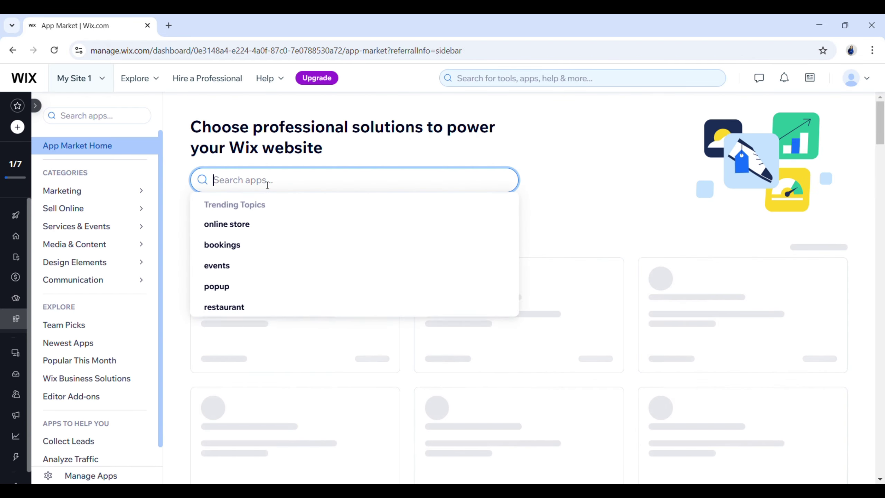
{"action": "type", "text": "Litcommerce"}
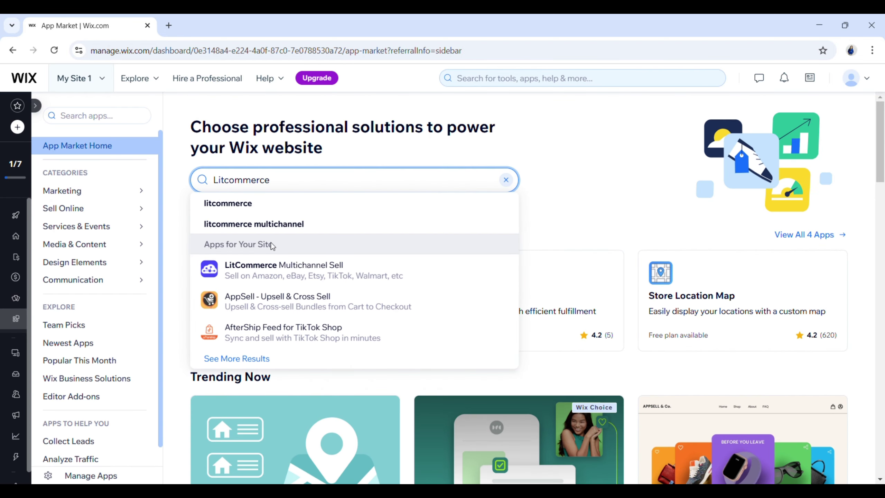
{"action": "left_click", "coordinate": [269, 264]}
{"action": "left_click", "coordinate": [284, 266]}
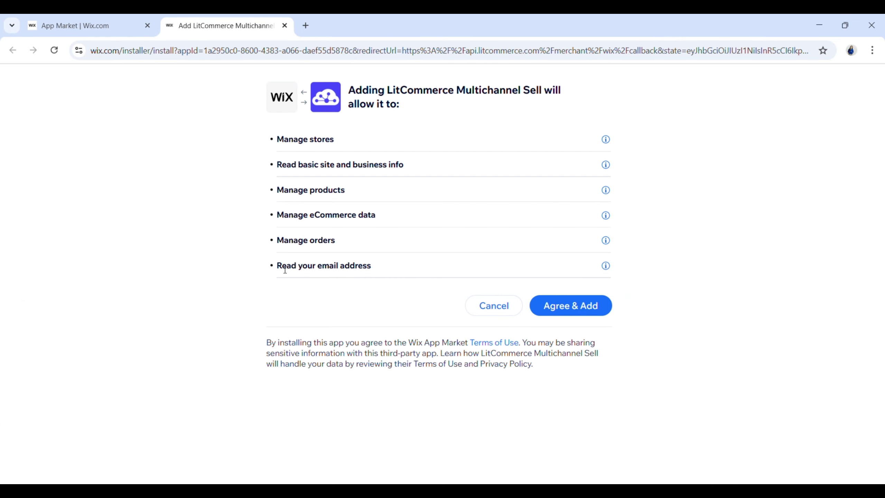
{"action": "left_click", "coordinate": [573, 306]}
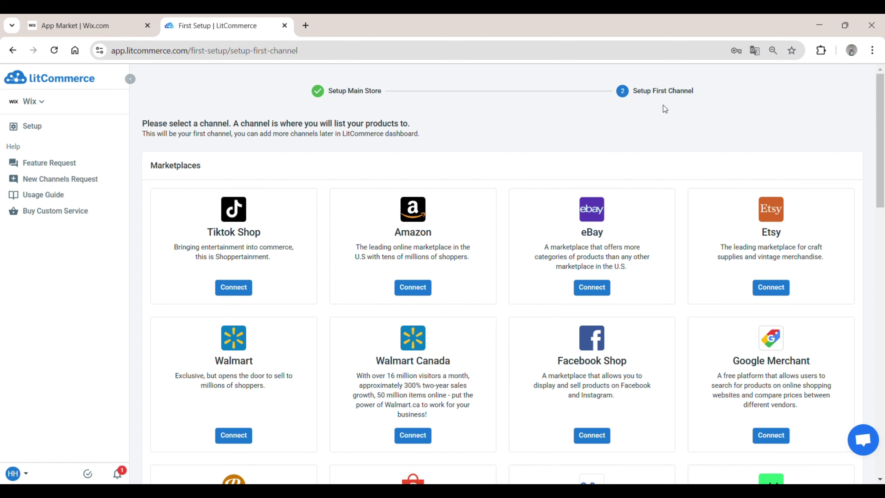
Start connecting Amazon as the first sales channel, naming it Amazon for the Amazon.com (United States) marketplace
{"action": "left_click", "coordinate": [413, 288]}
{"action": "left_click", "coordinate": [169, 199]}
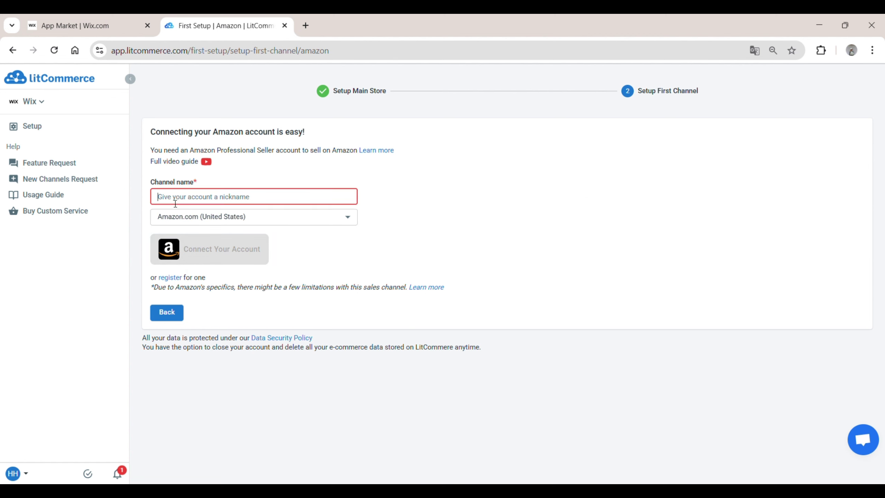
{"action": "type", "text": "Amazon"}
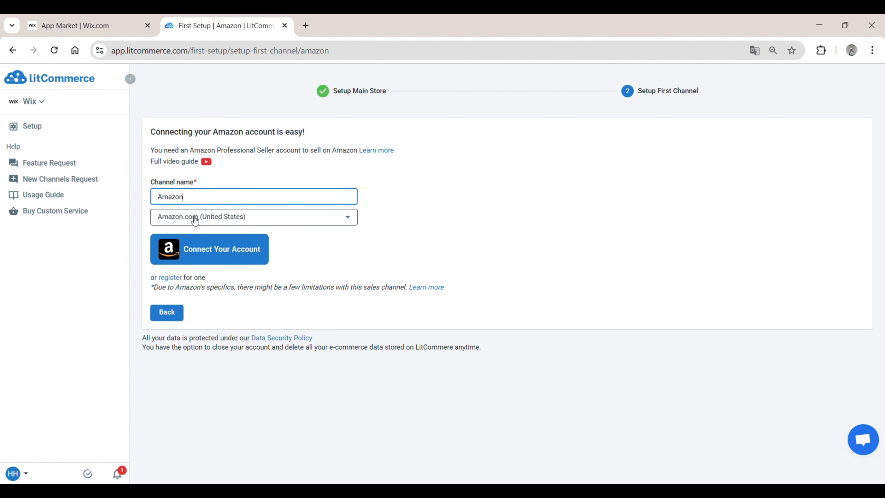
{"action": "left_click", "coordinate": [210, 251]}
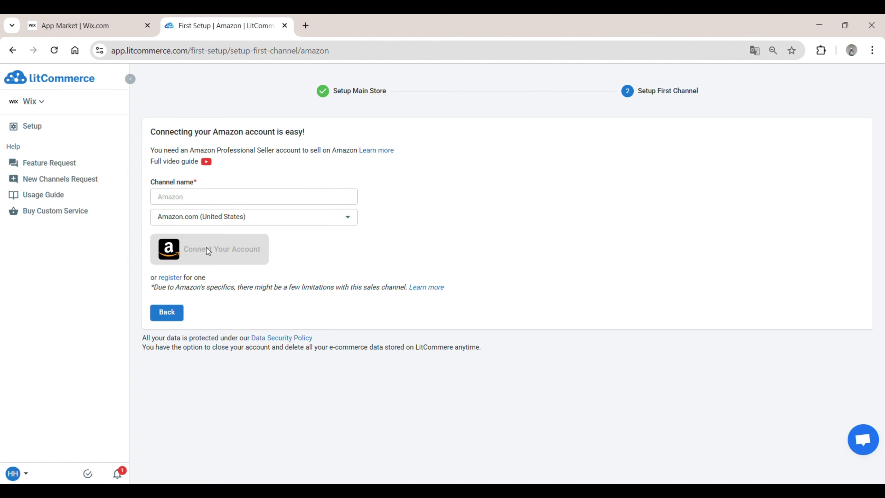
Authorize LitCommerce to access the Amazon Selling Partner account and finish the first channel setup
{"action": "scroll", "coordinate": [307, 291], "scroll_direction": "down", "scroll_amount": 2}
{"action": "scroll", "coordinate": [307, 292], "scroll_direction": "down", "scroll_amount": 1}
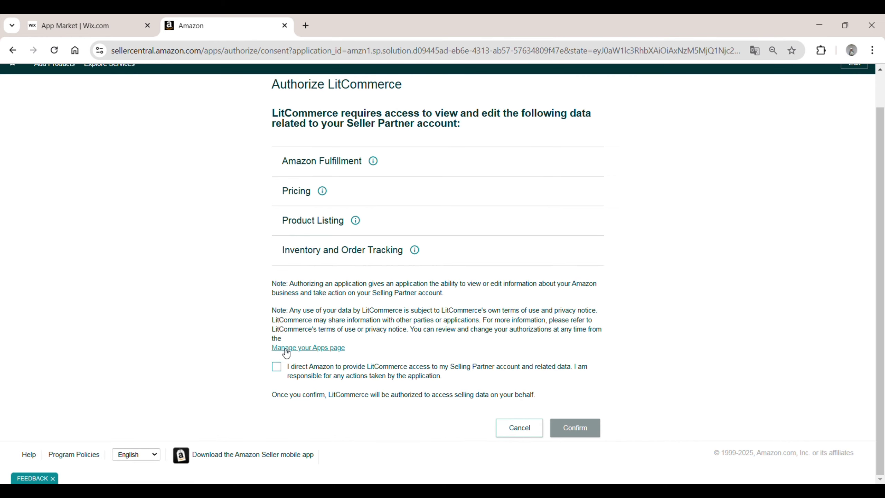
{"action": "left_click", "coordinate": [276, 366]}
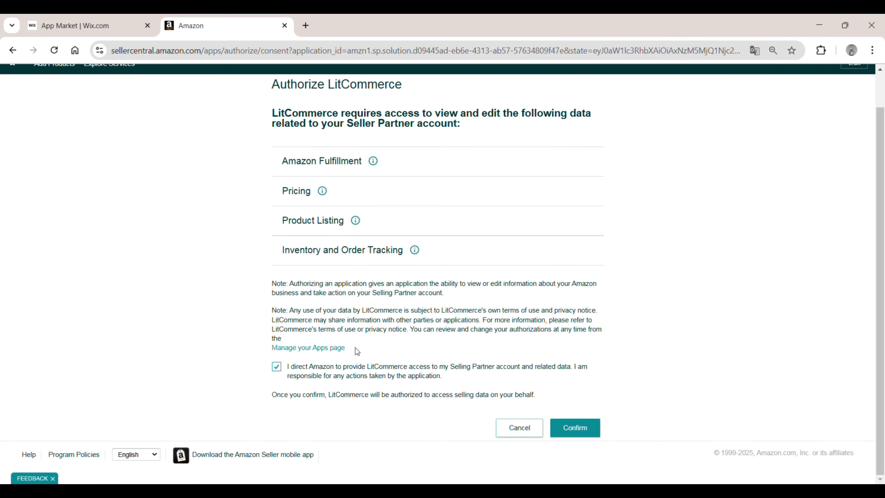
{"action": "left_click", "coordinate": [597, 432]}
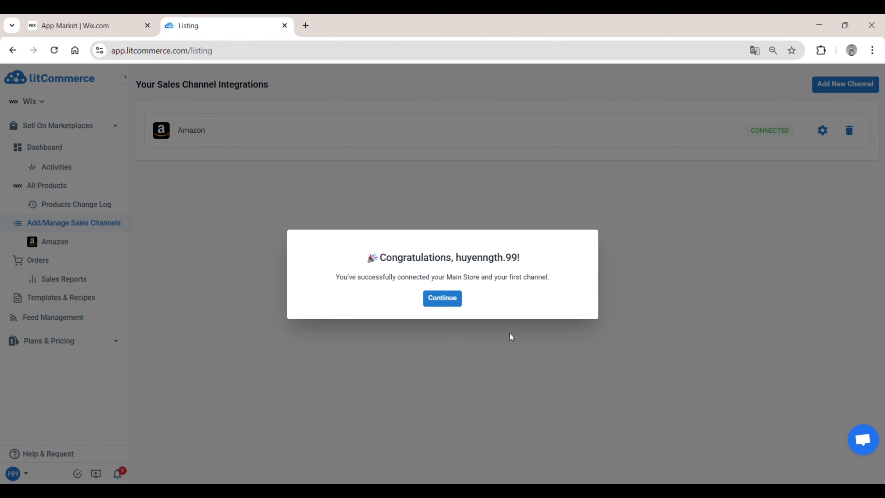
{"action": "left_click", "coordinate": [442, 298]}
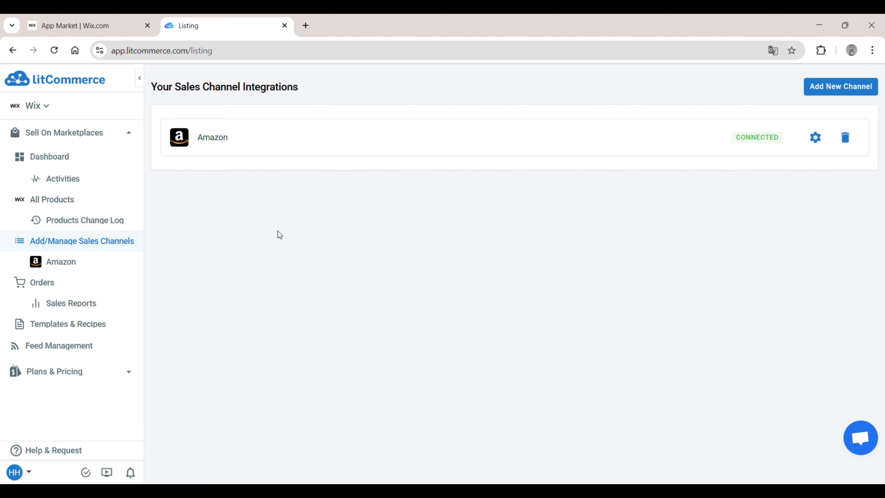
Add the Stripe Silk Satin Pajama and Sleepwear Satin Silk Nightgown products to the Amazon channel as draft listings
{"action": "left_click", "coordinate": [78, 201]}
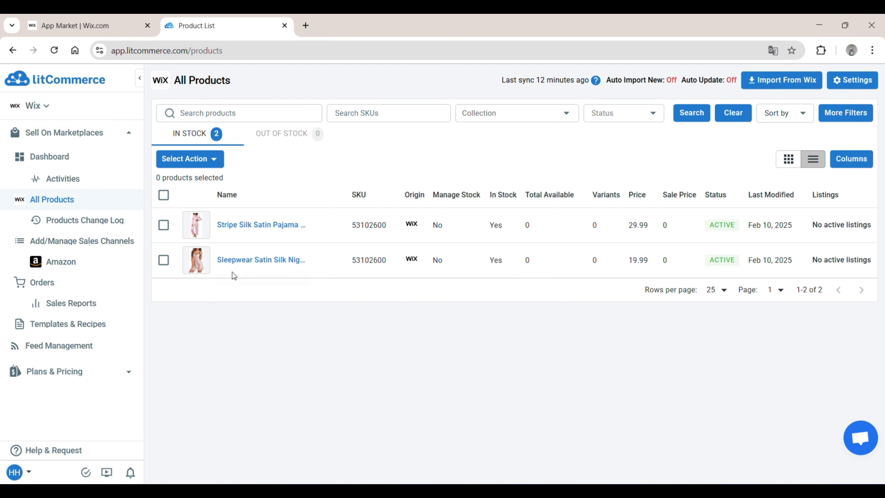
{"action": "left_click", "coordinate": [164, 225]}
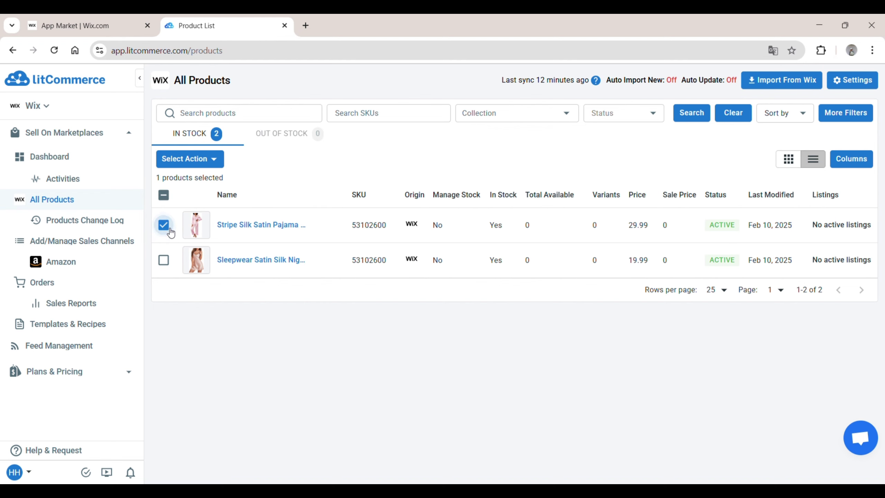
{"action": "left_click", "coordinate": [172, 262]}
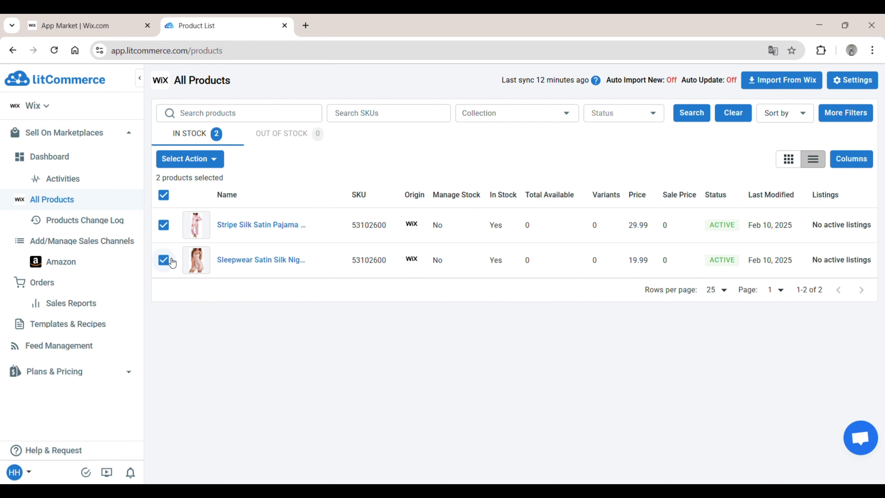
{"action": "left_click", "coordinate": [202, 159]}
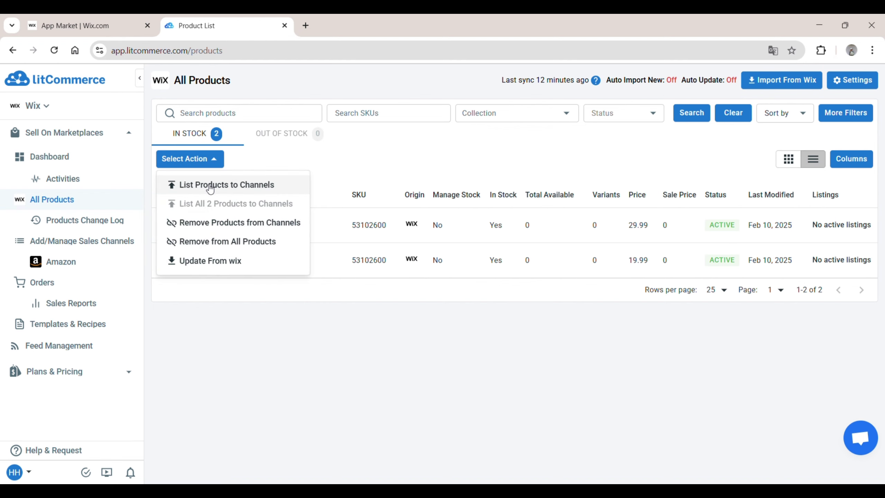
{"action": "left_click", "coordinate": [210, 186]}
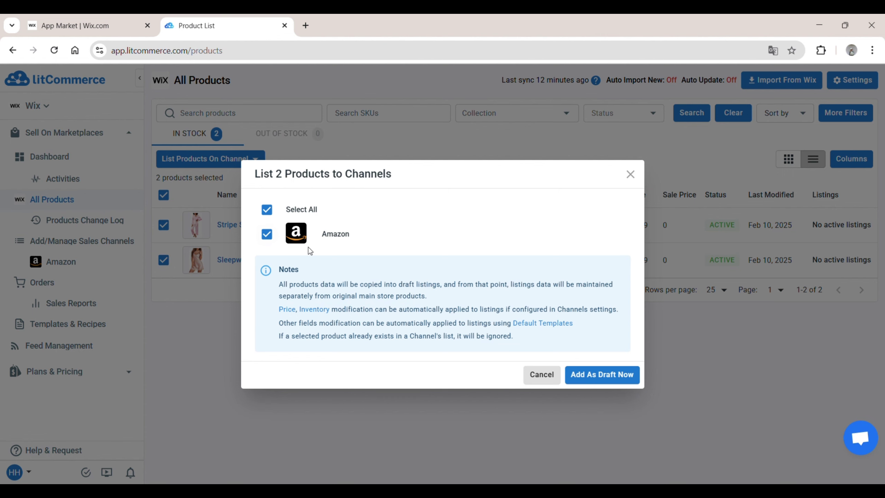
{"action": "left_click", "coordinate": [585, 376]}
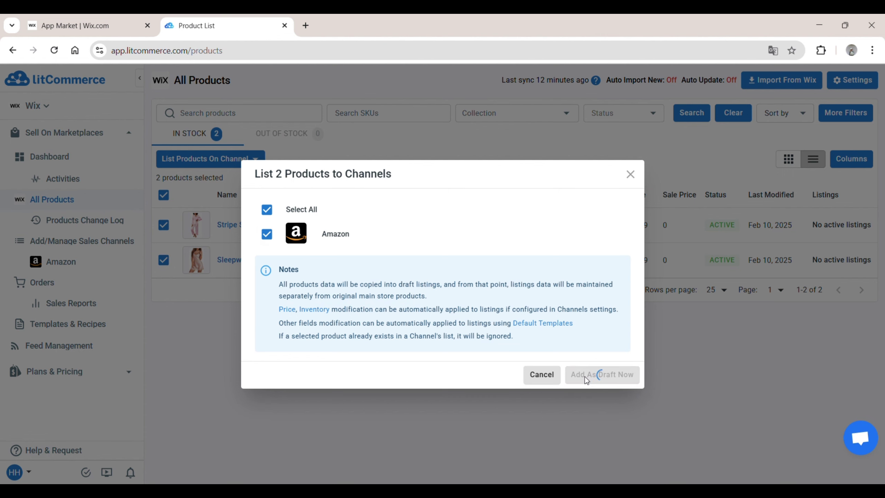
In the Stripe Silk Satin Pajama Sets Amazon draft, look up ASIN B0D7M56PSD and choose the matching catalog product
{"action": "left_click", "coordinate": [75, 262]}
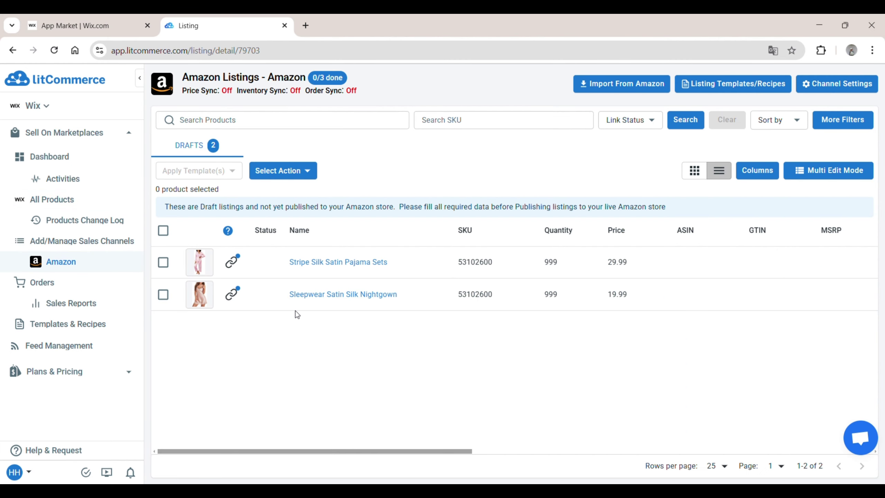
{"action": "left_click", "coordinate": [323, 264]}
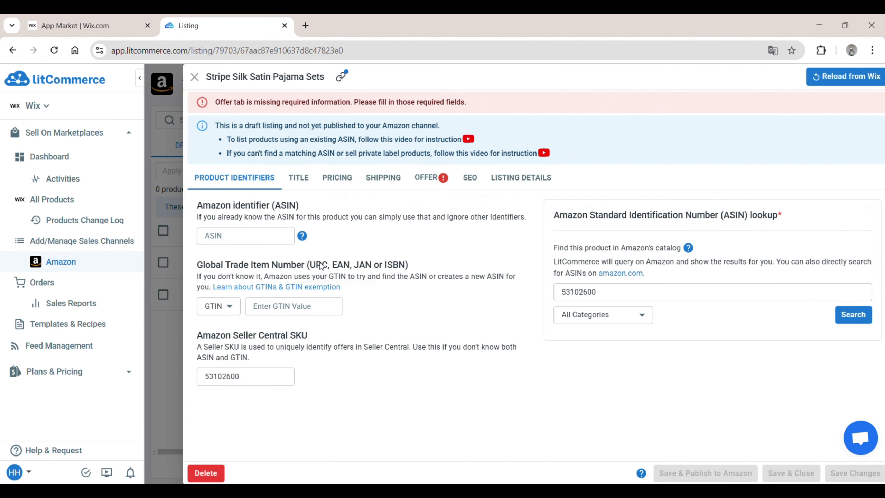
{"action": "left_click_drag", "start_coordinate": [53, 185], "coordinate": [102, 189]}
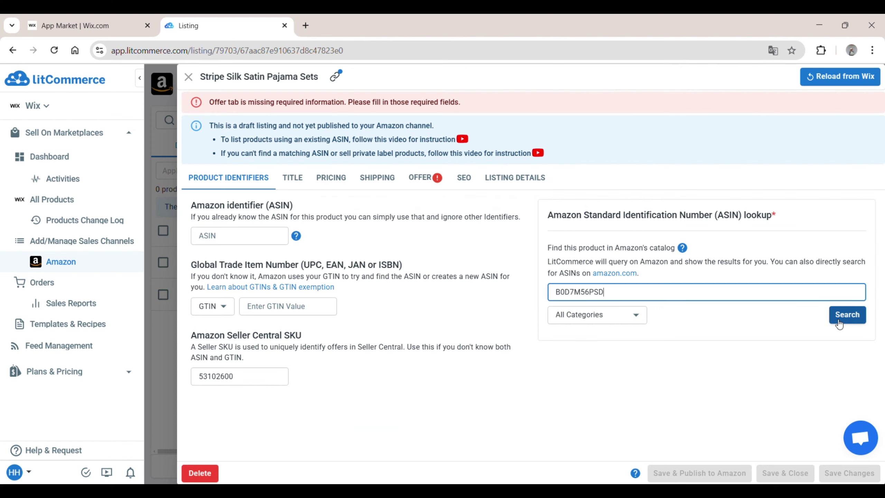
{"action": "left_click", "coordinate": [835, 319]}
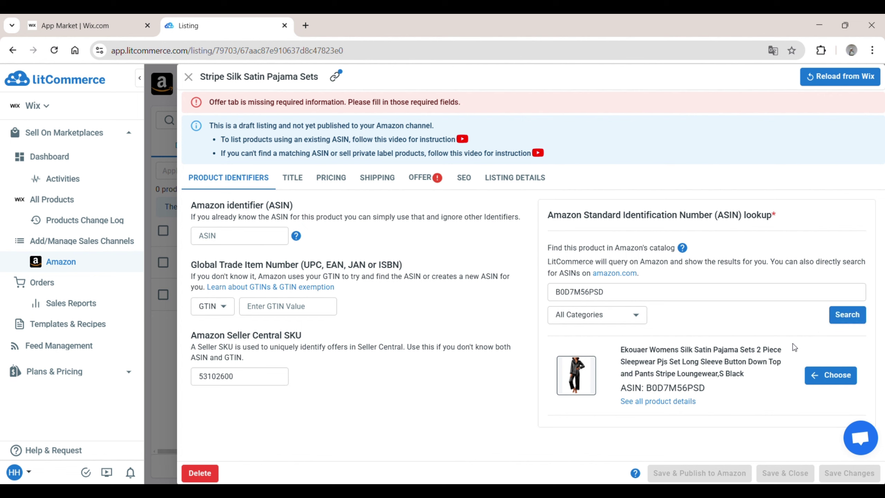
{"action": "left_click", "coordinate": [302, 305]}
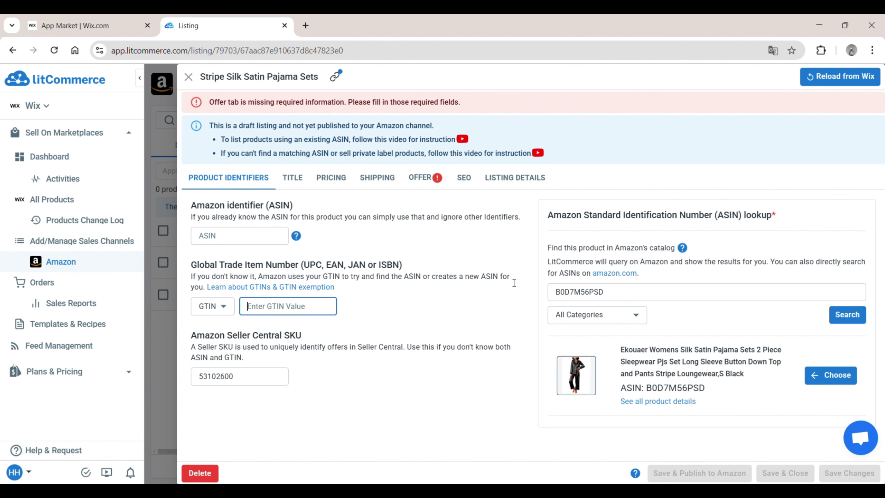
{"action": "left_click", "coordinate": [820, 383]}
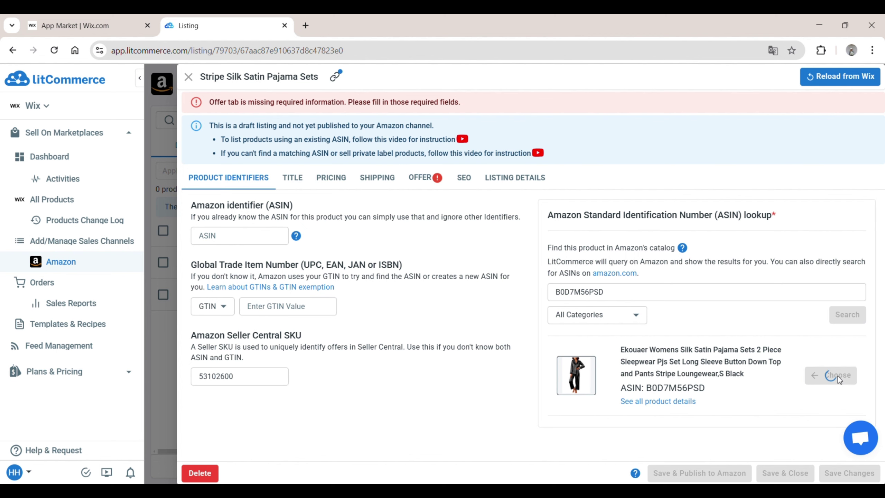
Check the draft's title and description, and set its offer quantity to 10 and maximum order quantity to 5
{"action": "left_click", "coordinate": [293, 178]}
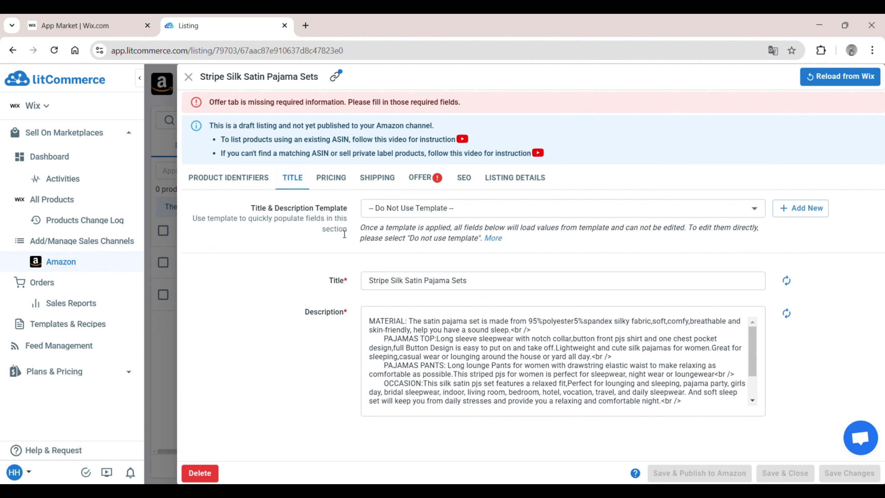
{"action": "left_click", "coordinate": [479, 288]}
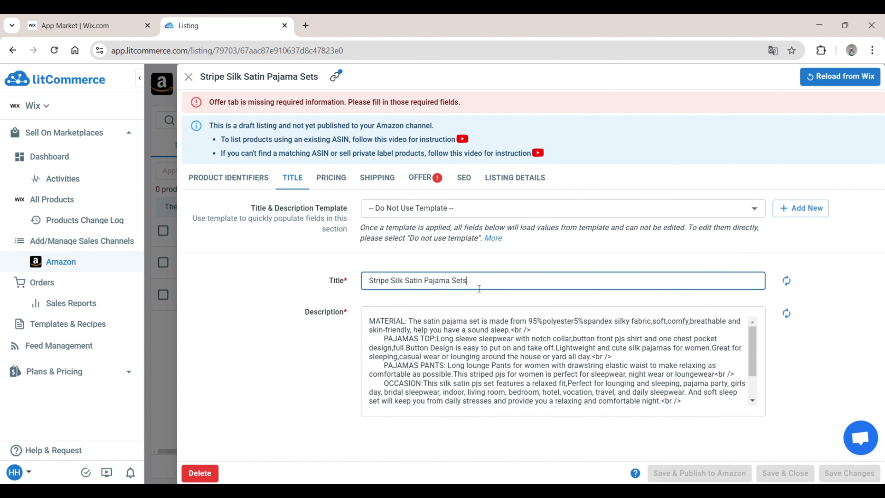
{"action": "left_click", "coordinate": [461, 316]}
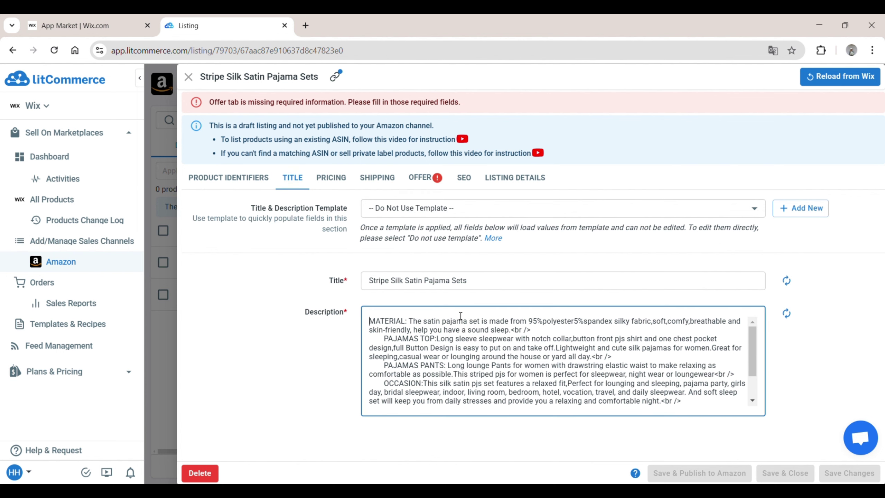
{"action": "left_click", "coordinate": [420, 185]}
{"action": "left_click", "coordinate": [404, 307]}
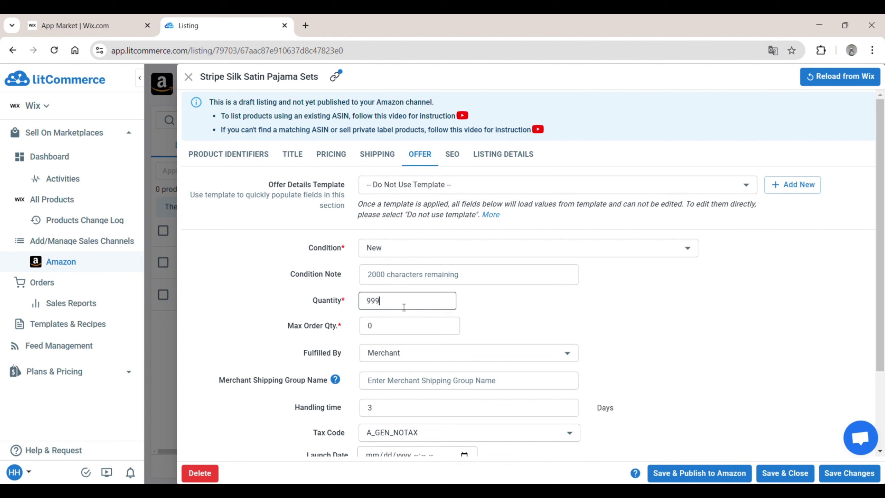
{"action": "key", "text": "BackSpace"}
{"action": "key", "text": "BackSpace"}
{"action": "key", "text": "BackSpace"}
{"action": "type", "text": "10"}
{"action": "left_click", "coordinate": [405, 325]}
{"action": "key", "text": "BackSpace"}
{"action": "type", "text": "5"}
{"action": "scroll", "coordinate": [407, 327], "scroll_direction": "down", "scroll_amount": 3}
{"action": "scroll", "coordinate": [414, 334], "scroll_direction": "up", "scroll_amount": 3}
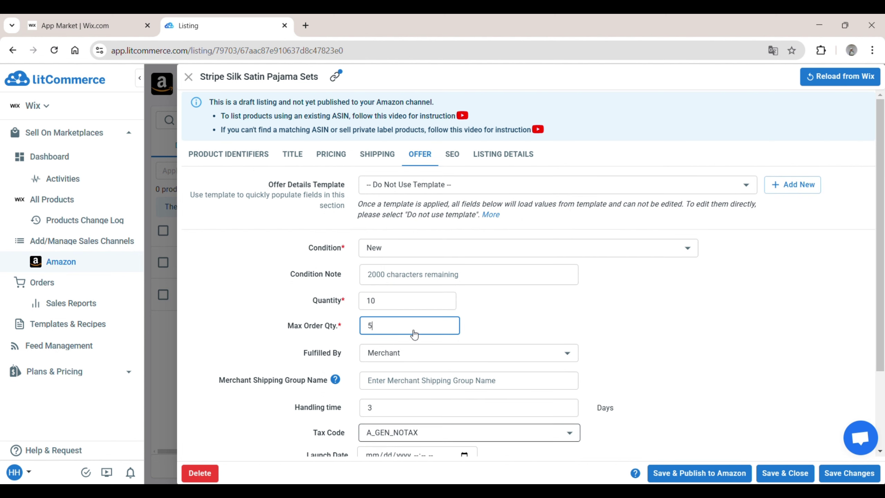
Check the SEO and listing details sections, and save and publish the pajama set listing to Amazon
{"action": "left_click", "coordinate": [459, 161]}
{"action": "left_click", "coordinate": [494, 166]}
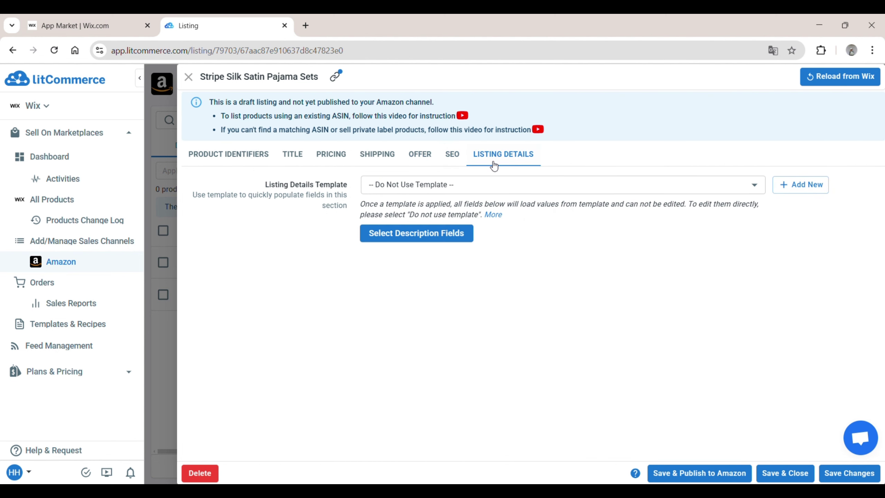
{"action": "left_click", "coordinate": [681, 477]}
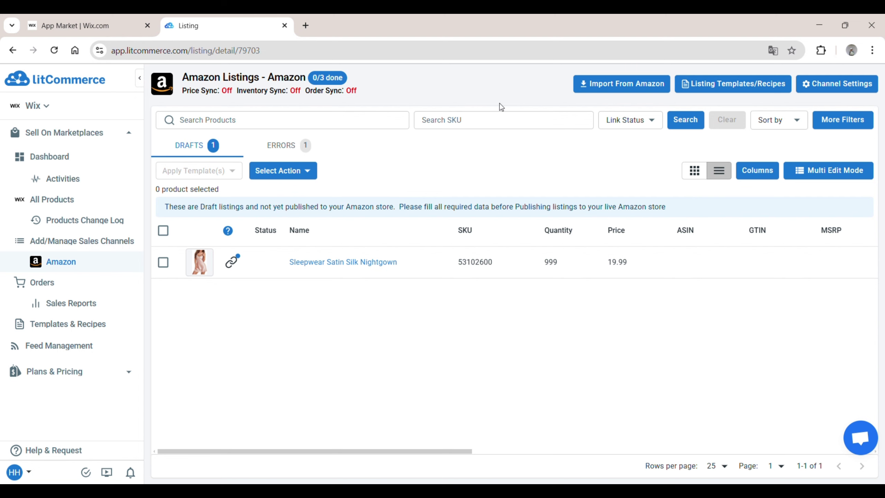
Import all products from Amazon with auto-linking on, inactive listings included, and FBA items and deleted products excluded
{"action": "left_click", "coordinate": [613, 92]}
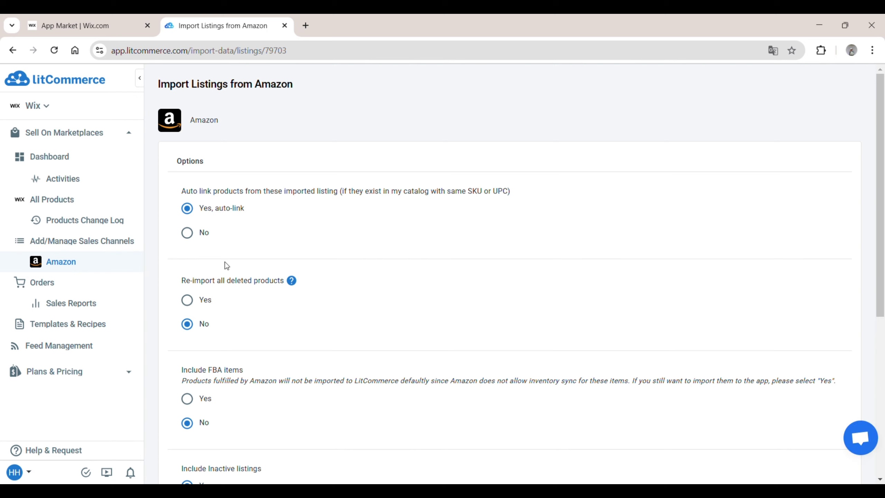
{"action": "scroll", "coordinate": [225, 262], "scroll_direction": "down", "scroll_amount": 2}
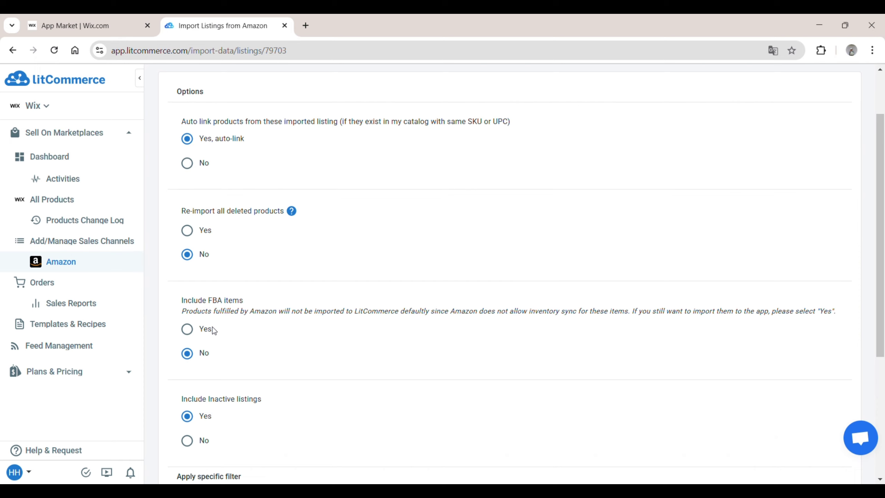
{"action": "scroll", "coordinate": [212, 326], "scroll_direction": "down", "scroll_amount": 1}
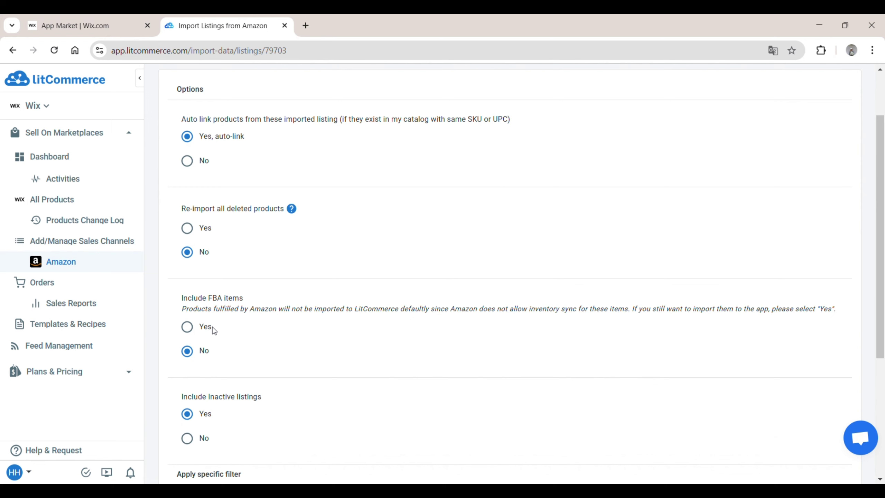
{"action": "scroll", "coordinate": [212, 327], "scroll_direction": "down", "scroll_amount": 5}
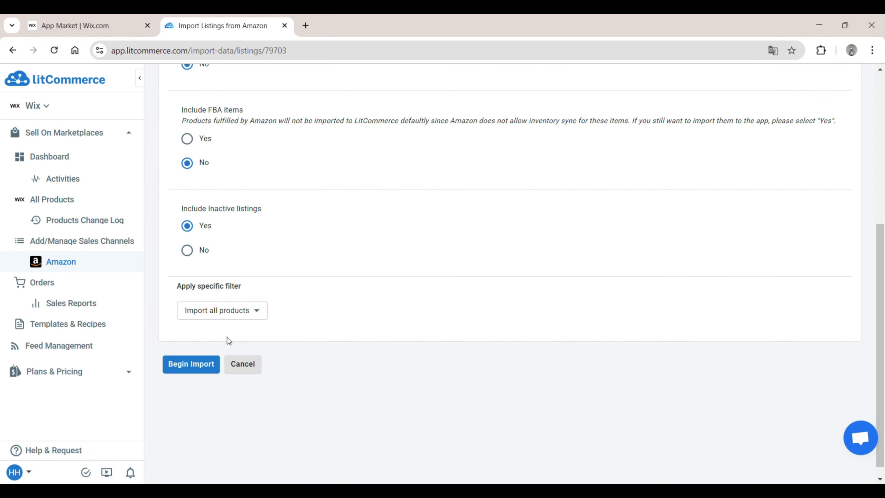
{"action": "left_click", "coordinate": [192, 374]}
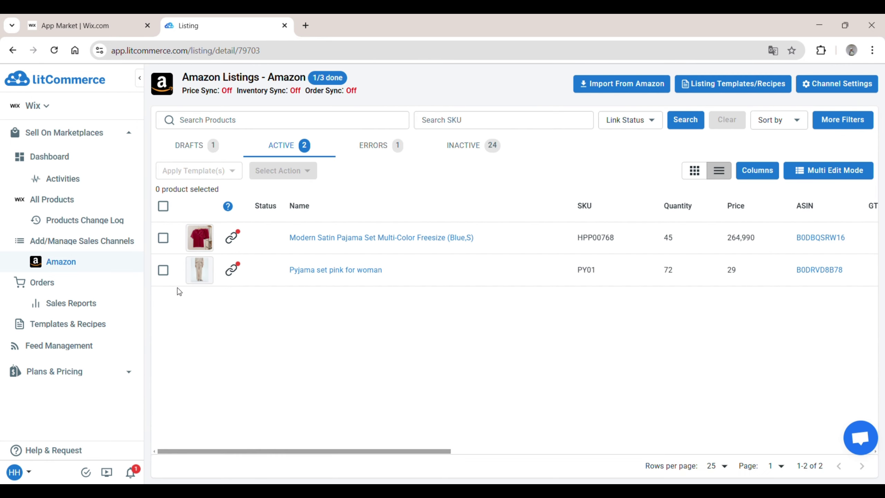
Create both active Amazon listings, the modern satin pajama set and the pink pyjama set, on Wix and check them among all Wix products
{"action": "left_click", "coordinate": [163, 238]}
{"action": "left_click", "coordinate": [163, 269]}
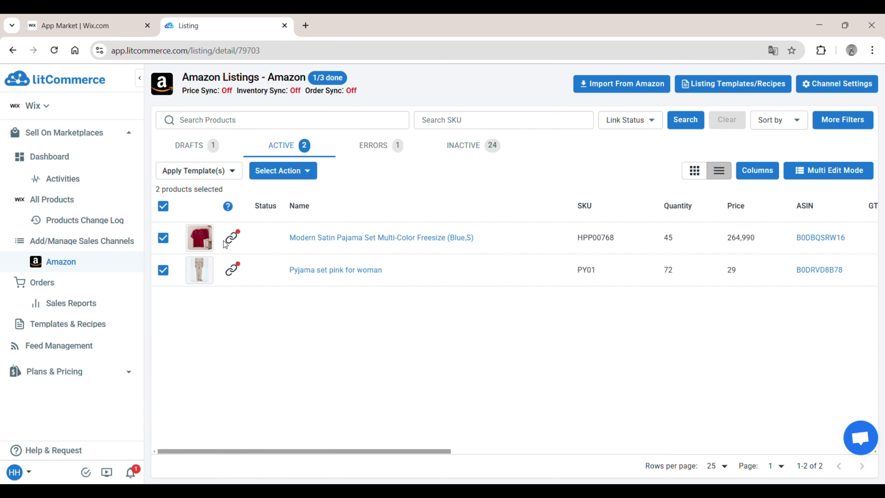
{"action": "left_click", "coordinate": [304, 171]}
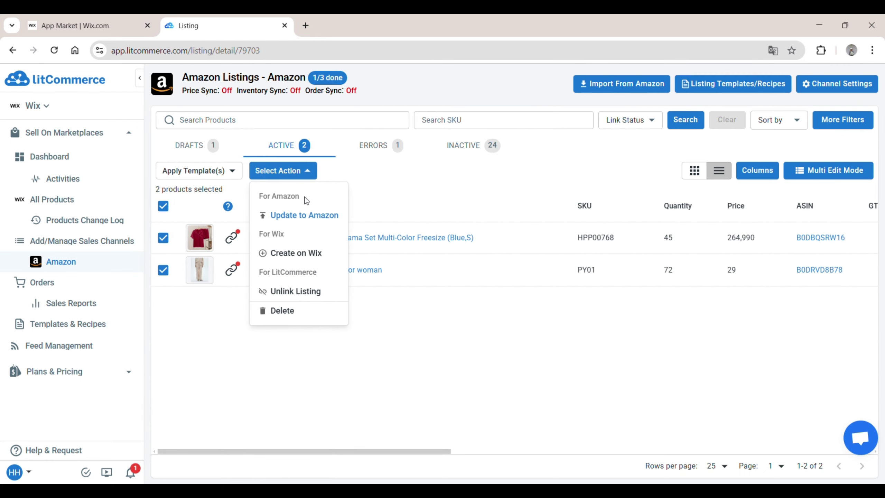
{"action": "left_click", "coordinate": [310, 258]}
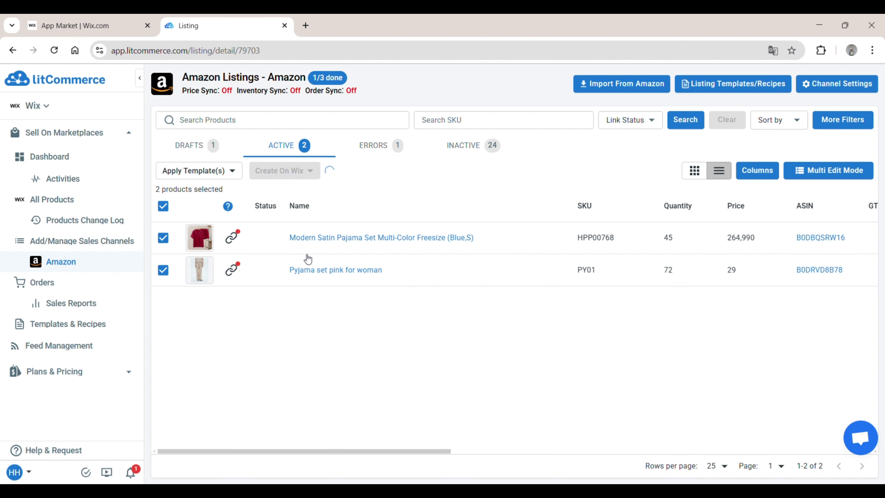
{"action": "left_click", "coordinate": [588, 315]}
{"action": "left_click", "coordinate": [72, 199]}
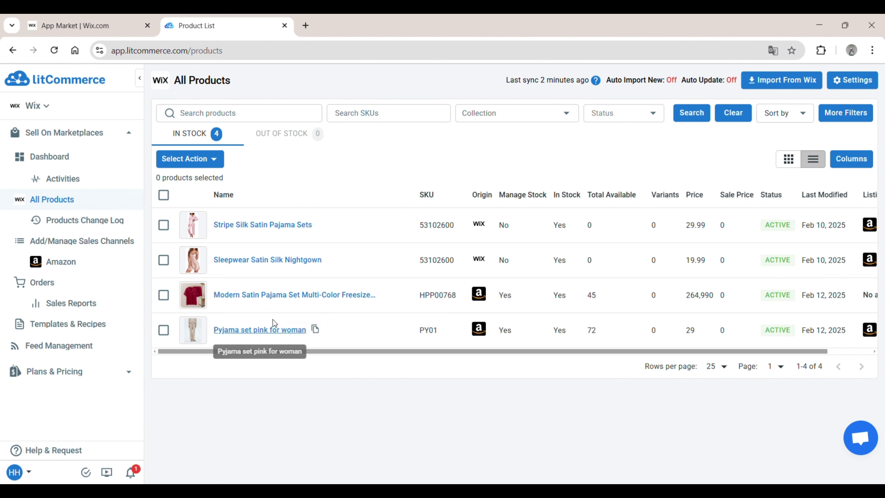
In the active Amazon listings, link the Modern Satin Pajama Set listing to the matching store product with SKU HPP00768
{"action": "left_click", "coordinate": [98, 265]}
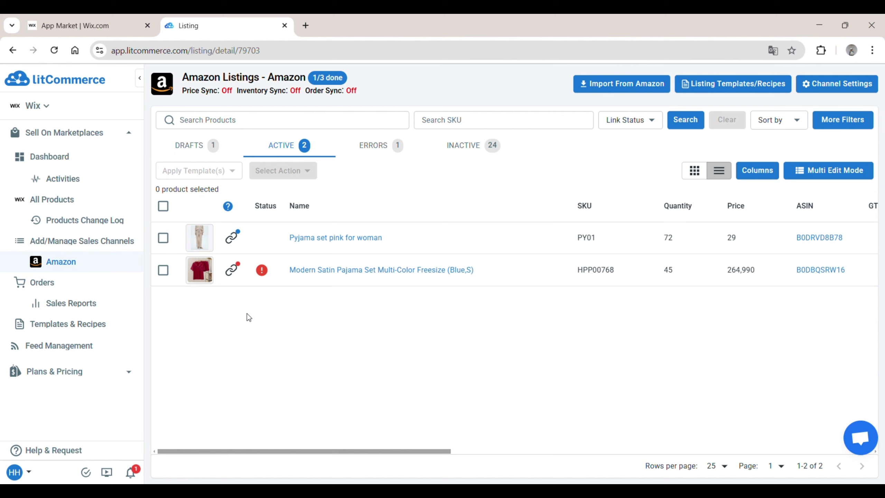
{"action": "mouse_move", "coordinate": [233, 238]}
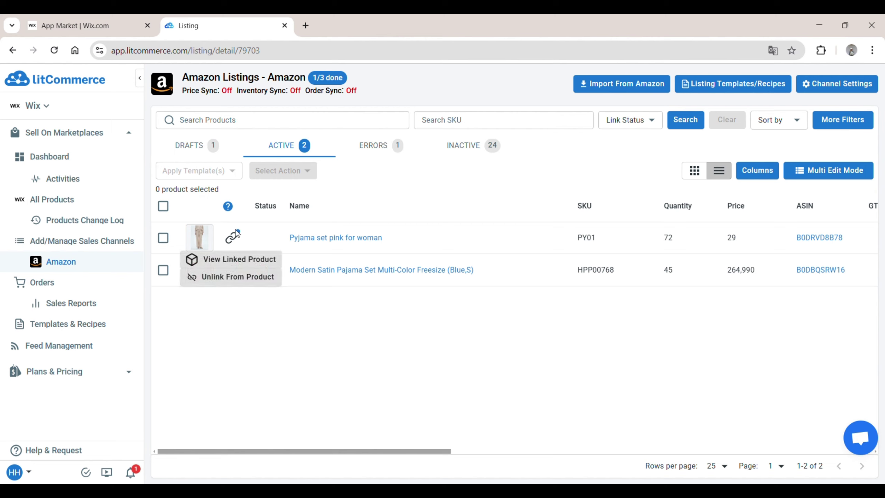
{"action": "mouse_move", "coordinate": [239, 276]}
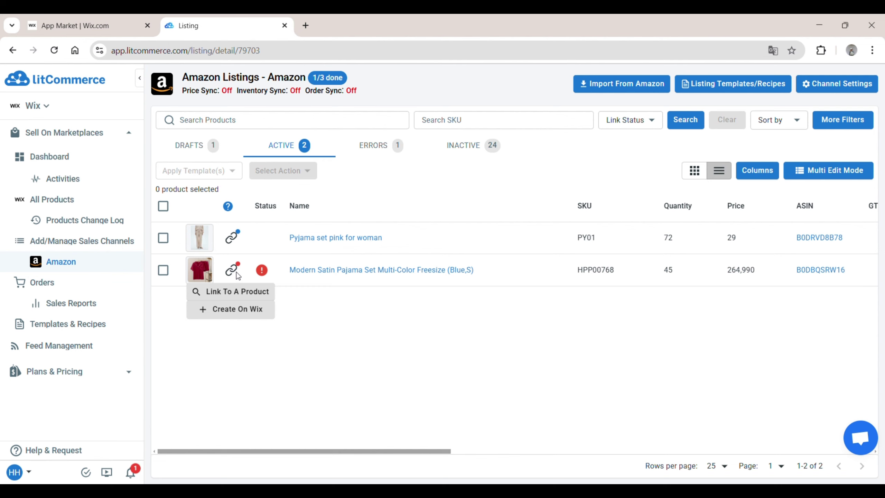
{"action": "left_click", "coordinate": [231, 291]}
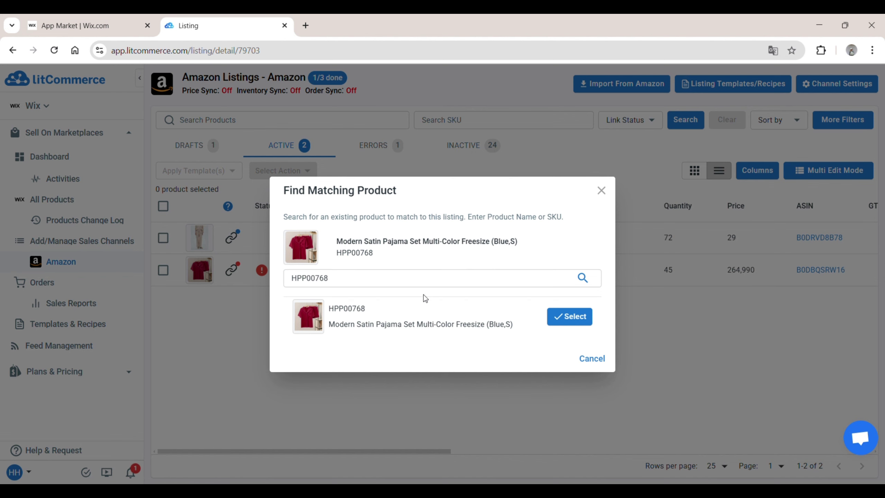
{"action": "left_click", "coordinate": [567, 316]}
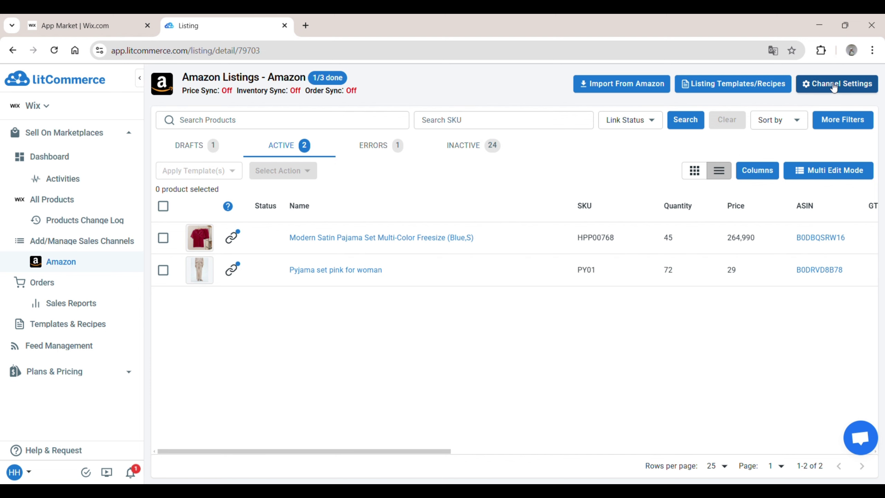
In the Amazon channel settings, enable Price Sync and set the price adjustment to an increase of 1 as a fixed amount
{"action": "left_click", "coordinate": [834, 87]}
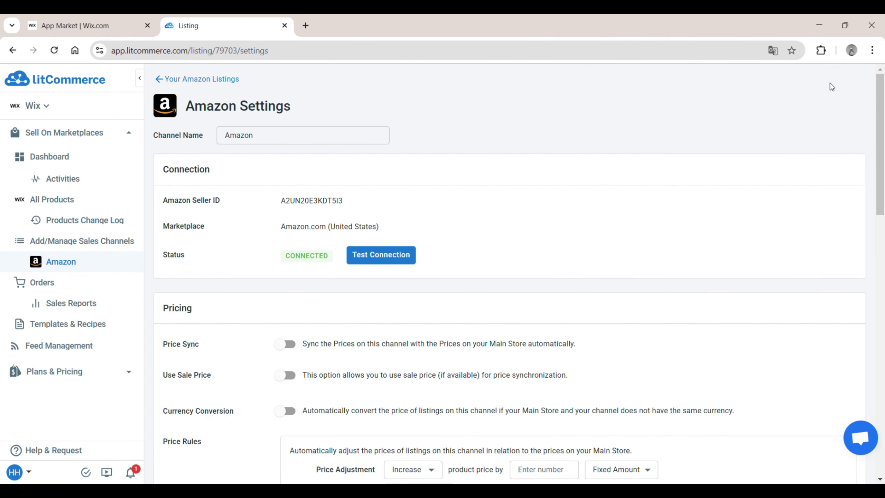
{"action": "scroll", "coordinate": [682, 243], "scroll_direction": "down", "scroll_amount": 5}
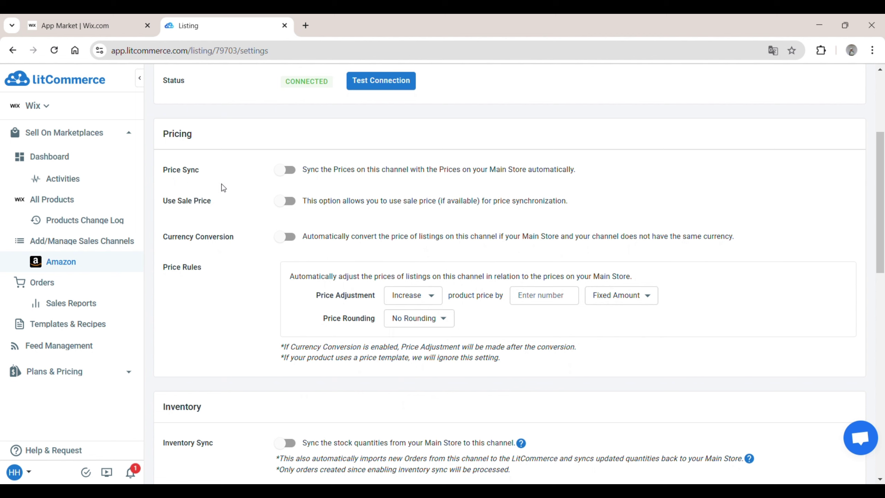
{"action": "left_click", "coordinate": [294, 172]}
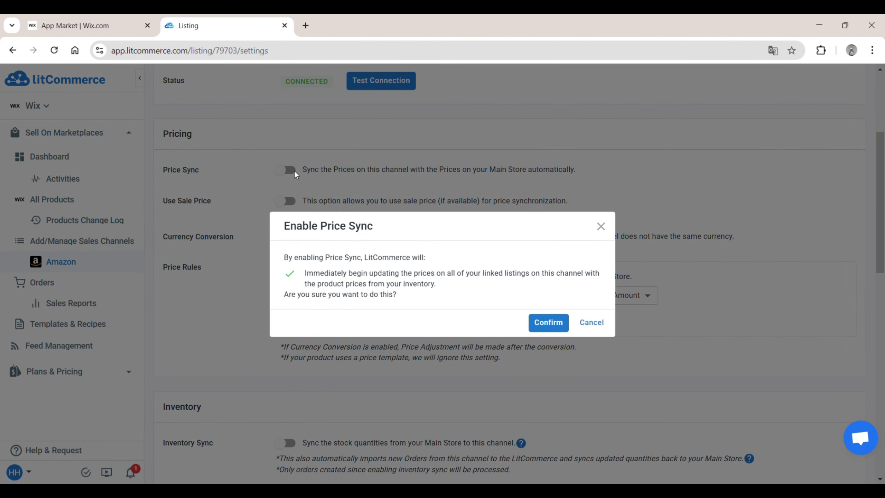
{"action": "left_click", "coordinate": [546, 323]}
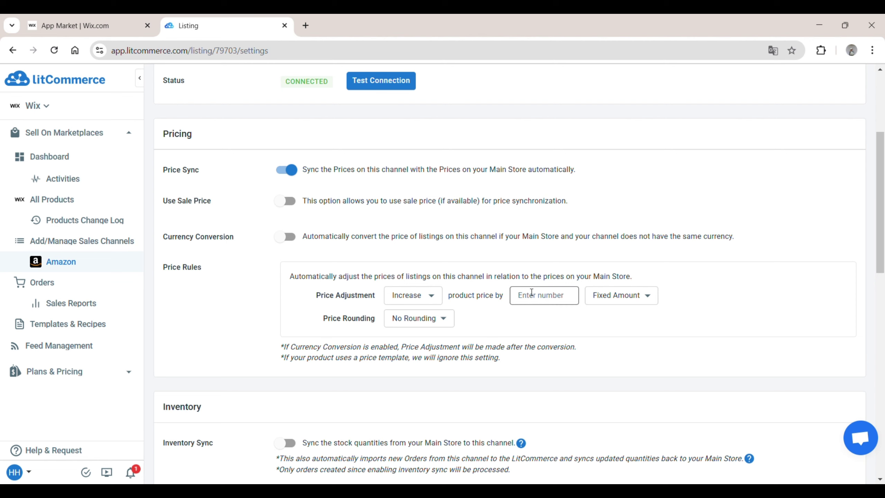
{"action": "left_click", "coordinate": [541, 298]}
{"action": "type", "text": "1"}
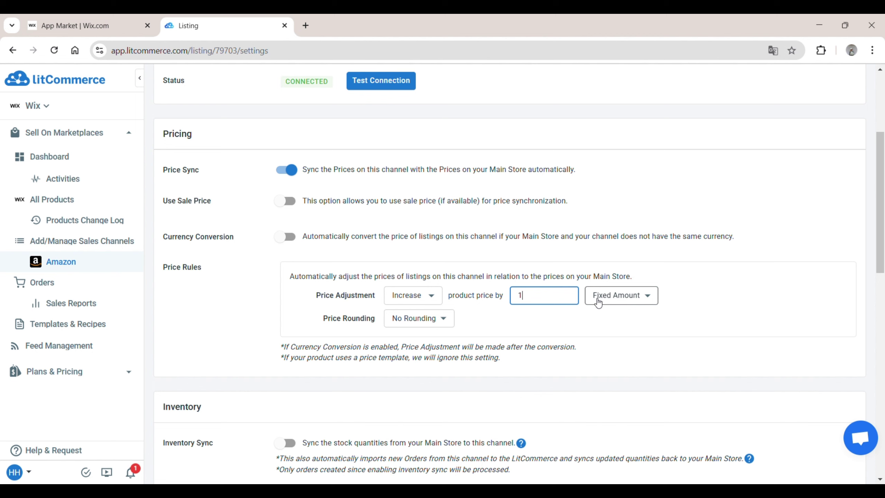
Enable Inventory Sync for the Amazon channel and turn on a maximum quantity of 10 per item
{"action": "scroll", "coordinate": [503, 315], "scroll_direction": "down", "scroll_amount": 6}
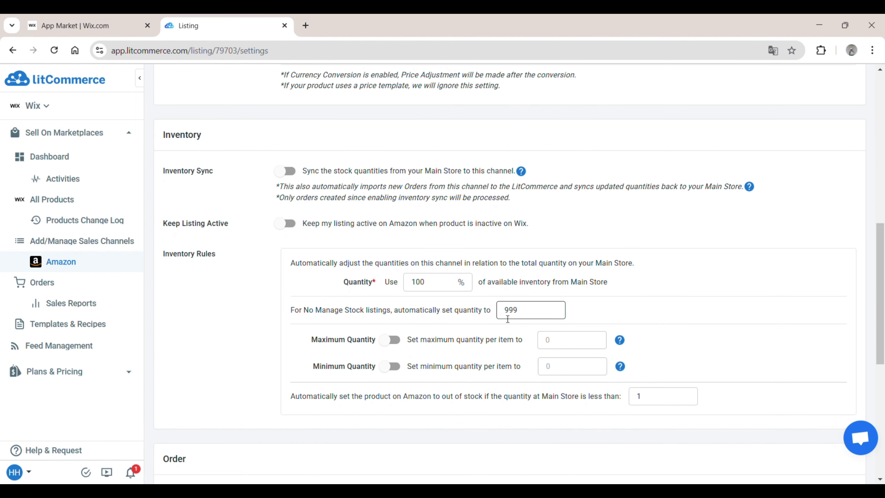
{"action": "left_click", "coordinate": [285, 171]}
{"action": "left_click", "coordinate": [548, 322]}
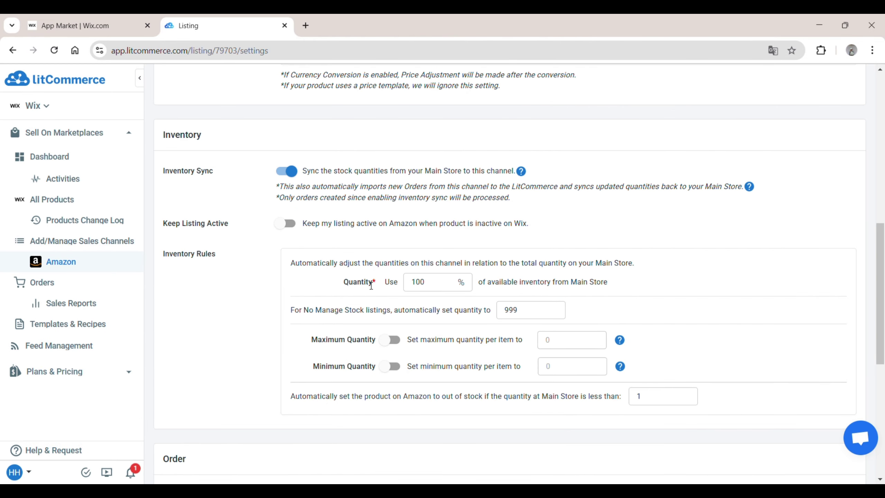
{"action": "left_click", "coordinate": [442, 290]}
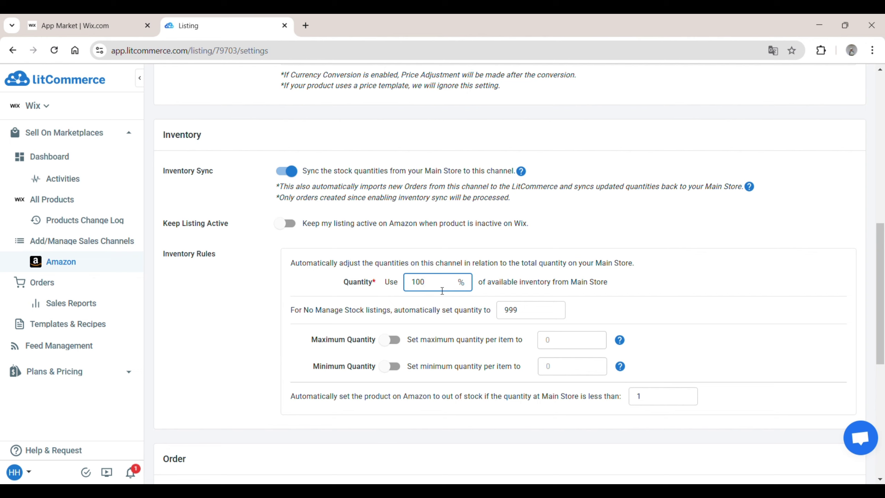
{"action": "left_click", "coordinate": [467, 377]}
{"action": "left_click", "coordinate": [396, 345]}
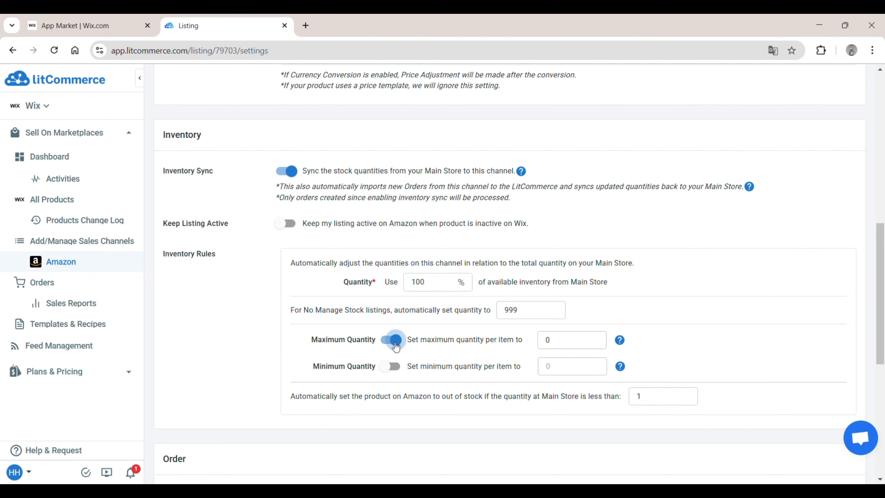
{"action": "left_click", "coordinate": [571, 344]}
{"action": "type", "text": "10"}
Enable automatic import of Amazon orders to the main store, acknowledging its conditions, and save the channel settings
{"action": "scroll", "coordinate": [577, 346], "scroll_direction": "down", "scroll_amount": 5}
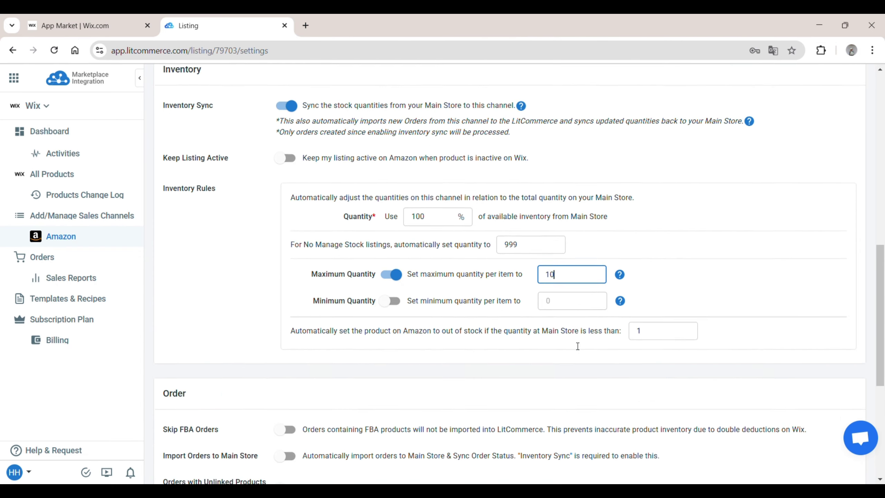
{"action": "scroll", "coordinate": [577, 347], "scroll_direction": "down", "scroll_amount": 2}
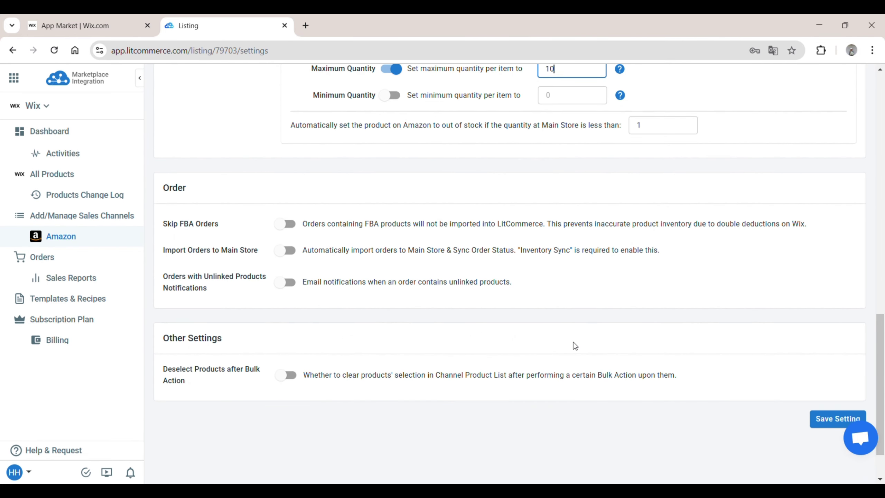
{"action": "left_click", "coordinate": [294, 257]}
{"action": "left_click", "coordinate": [294, 256]}
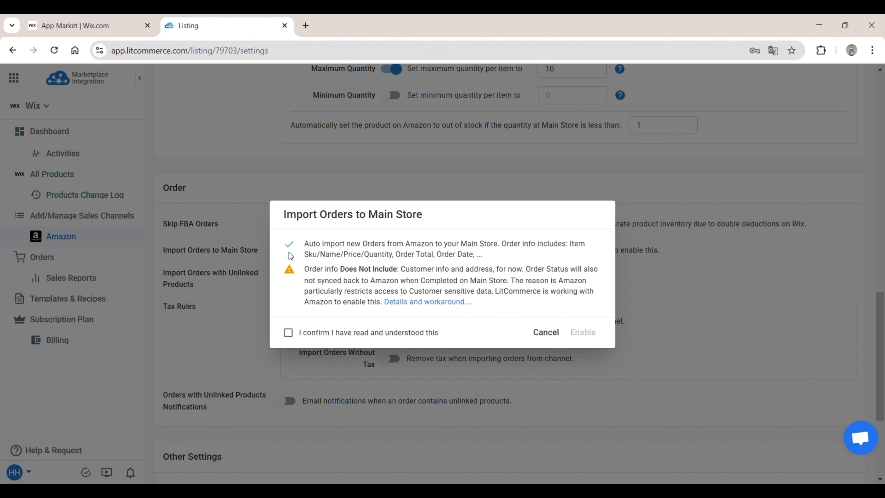
{"action": "left_click", "coordinate": [304, 332]}
{"action": "left_click", "coordinate": [582, 332]}
{"action": "scroll", "coordinate": [584, 333], "scroll_direction": "down", "scroll_amount": 2}
{"action": "scroll", "coordinate": [584, 334], "scroll_direction": "down", "scroll_amount": 2}
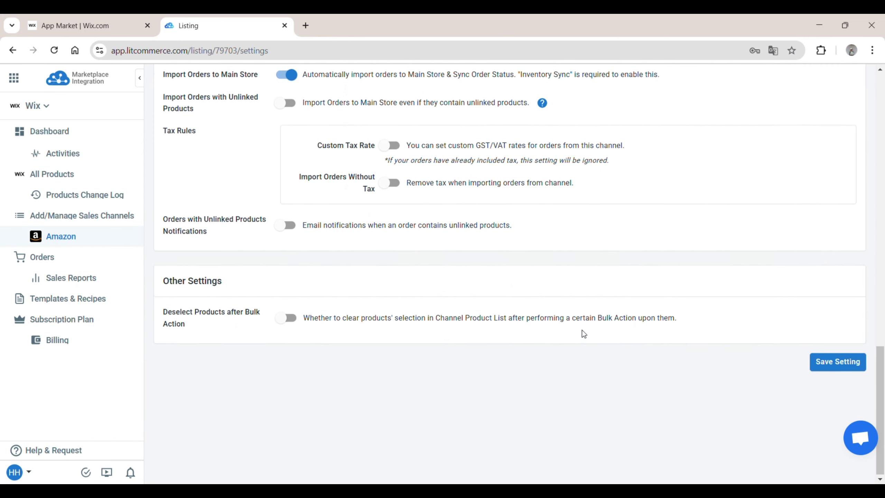
{"action": "left_click", "coordinate": [838, 366]}
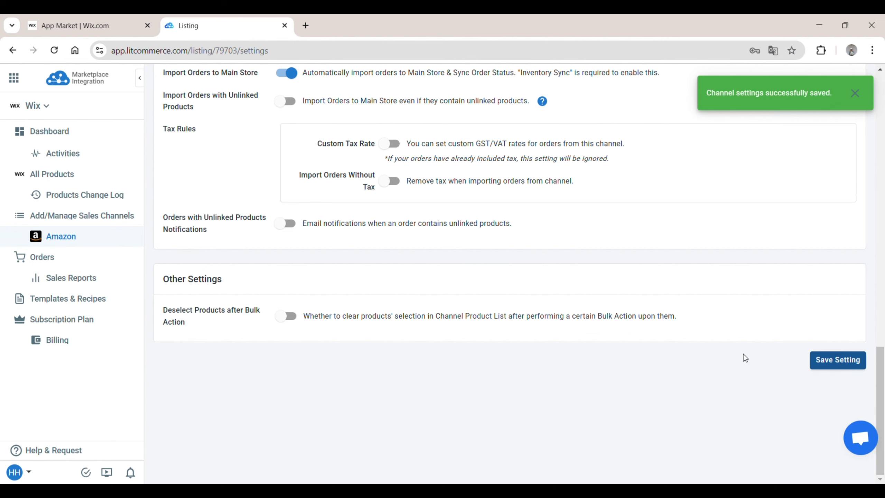
Go to the sales channel integrations and start adding a new channel
{"action": "left_click", "coordinate": [124, 216]}
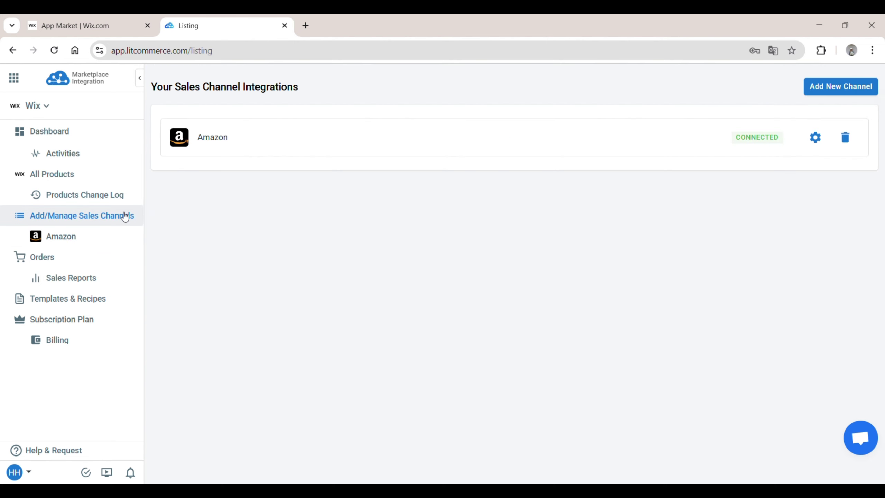
{"action": "left_click", "coordinate": [823, 91]}
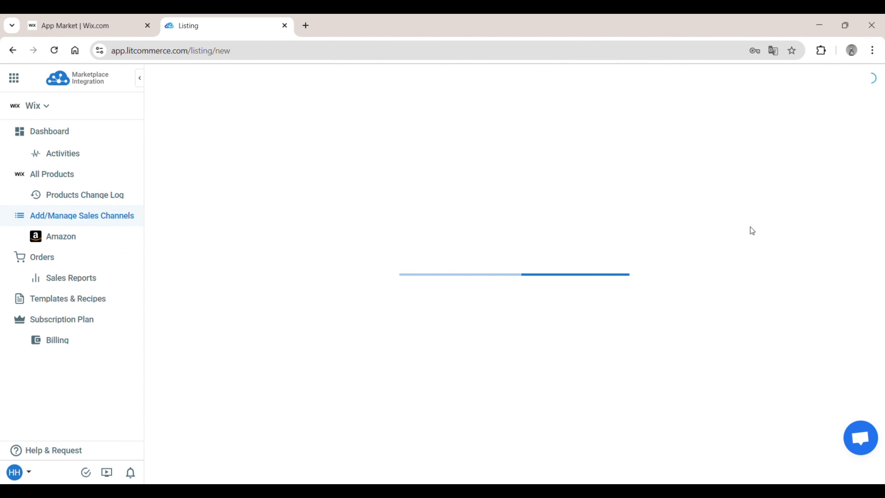